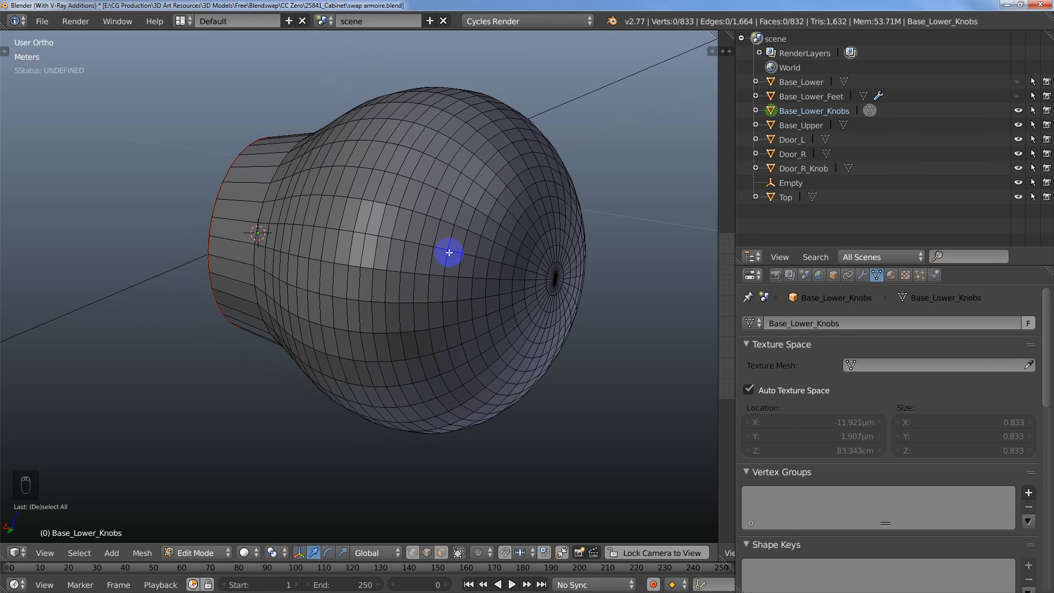
pyautogui.moveTo(470, 270); pyautogui.dragTo(480, 238, button='middle')
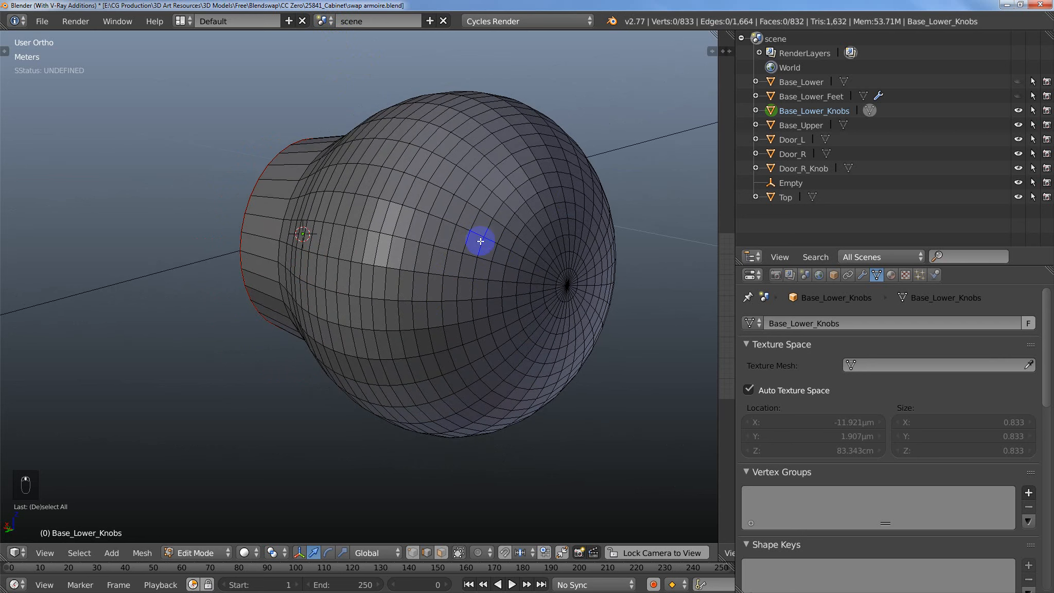
pyautogui.scroll(-3, 438, 278)
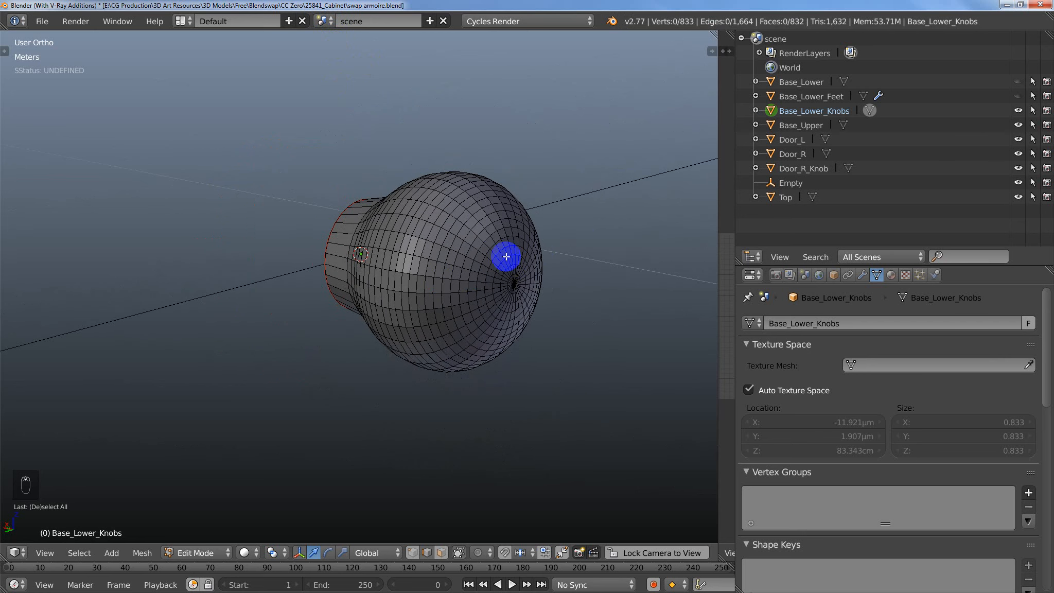
pyautogui.scroll(3, 490, 271)
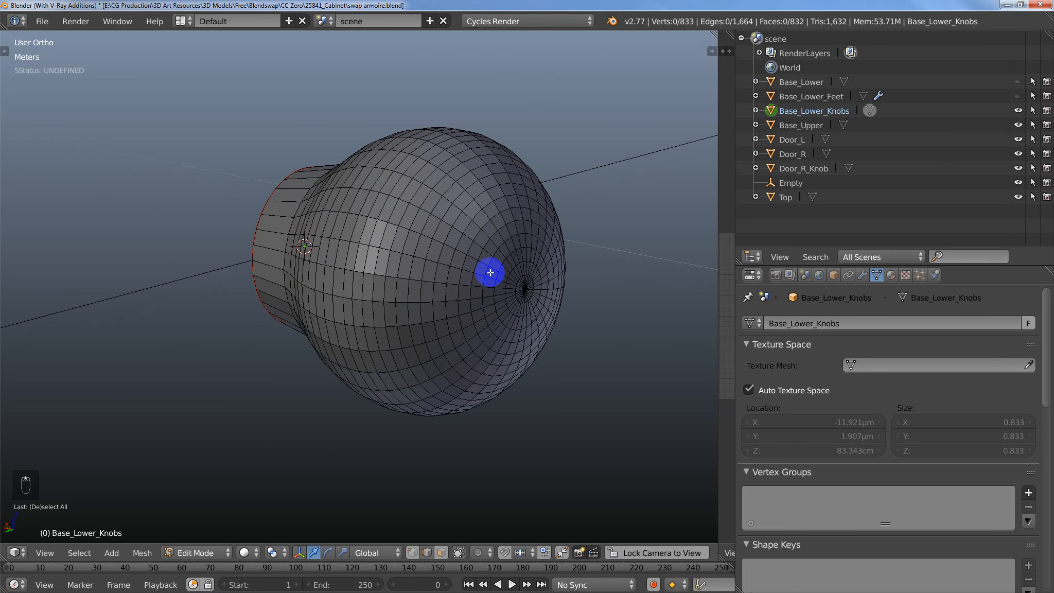
pyautogui.moveTo(449, 279); pyautogui.dragTo(411, 235, button='middle')
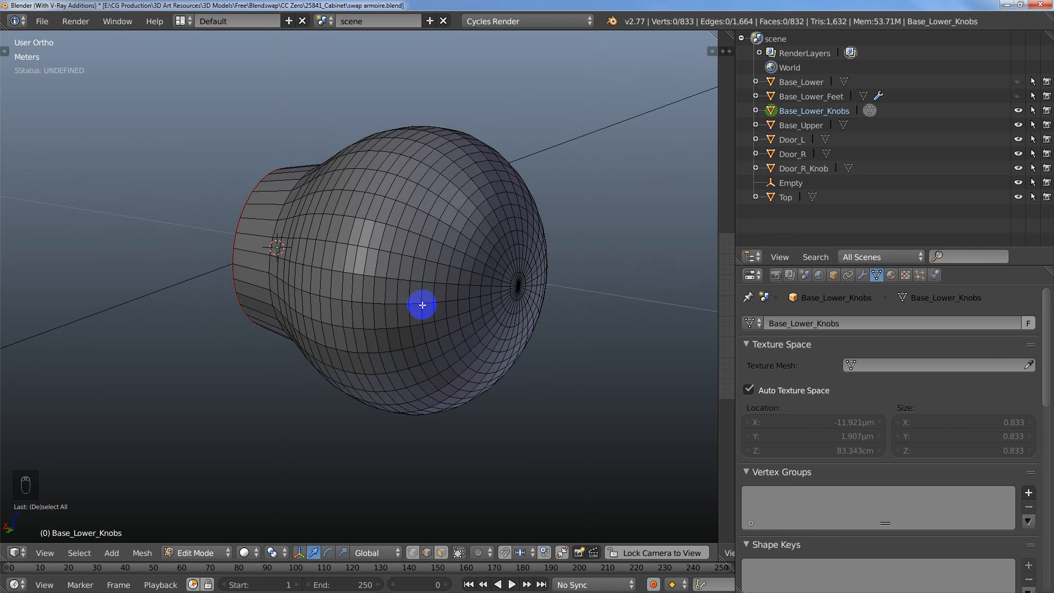
pyautogui.scroll(1, 422, 305)
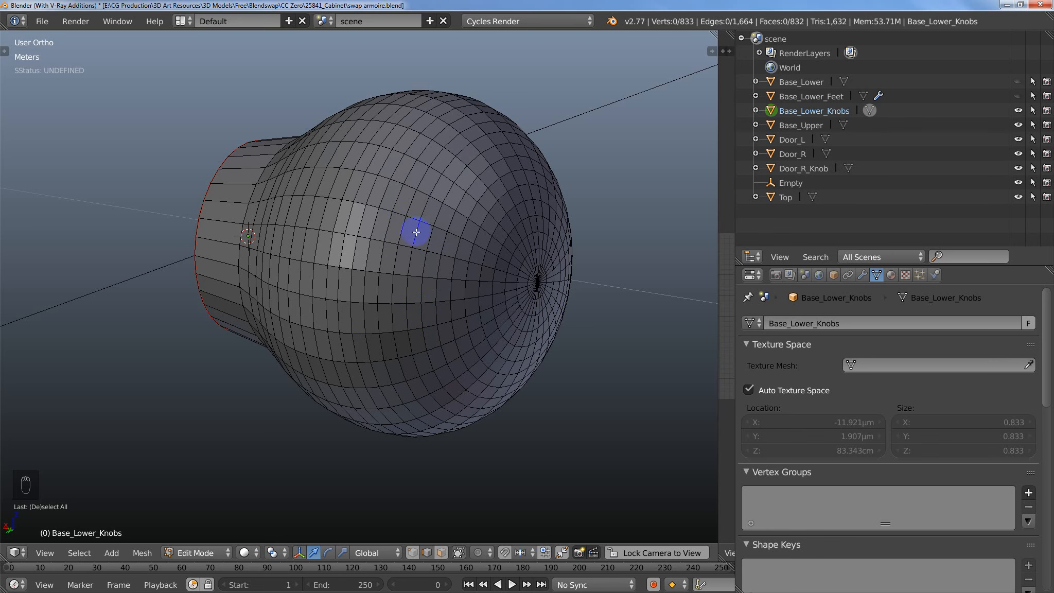
pyautogui.moveTo(415, 228); pyautogui.dragTo(422, 233, button='middle')
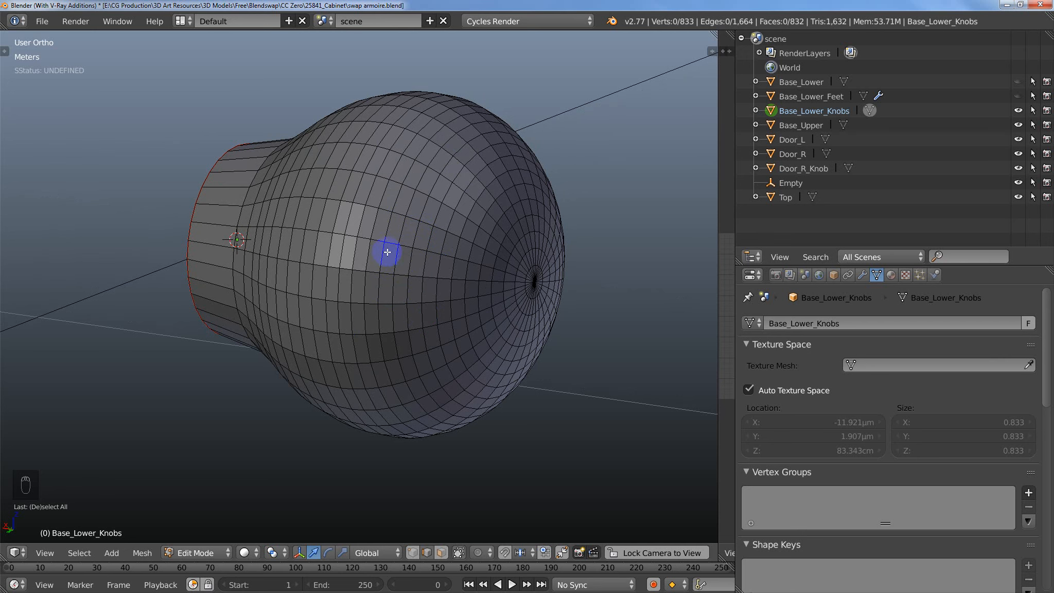
pyautogui.moveTo(392, 249); pyautogui.dragTo(396, 250, button='middle')
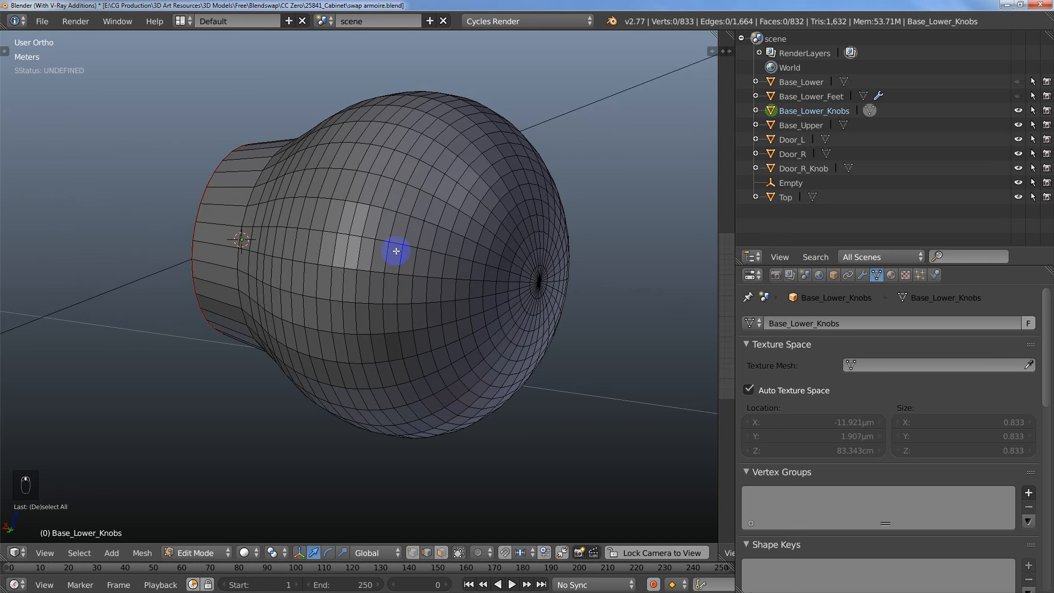
# Step: Select the edge ring of short lengthwise edges running around the widest part of the knob
pyautogui.keyDown('alt'); pyautogui.rightClick(379, 304); pyautogui.keyUp('alt')
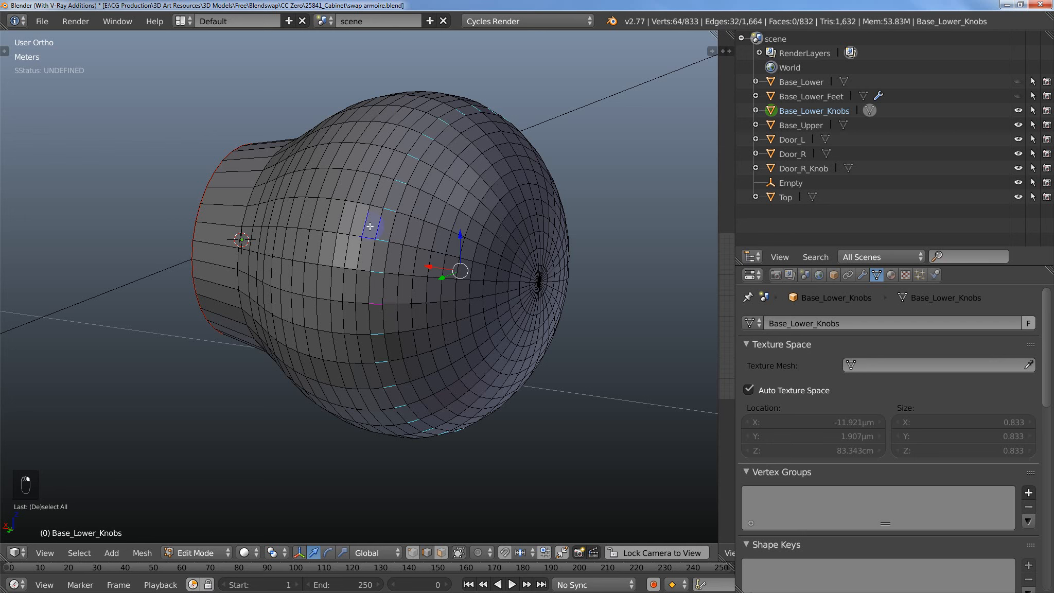
pyautogui.keyDown('alt'); pyautogui.rightClick(387, 261); pyautogui.keyUp('alt')
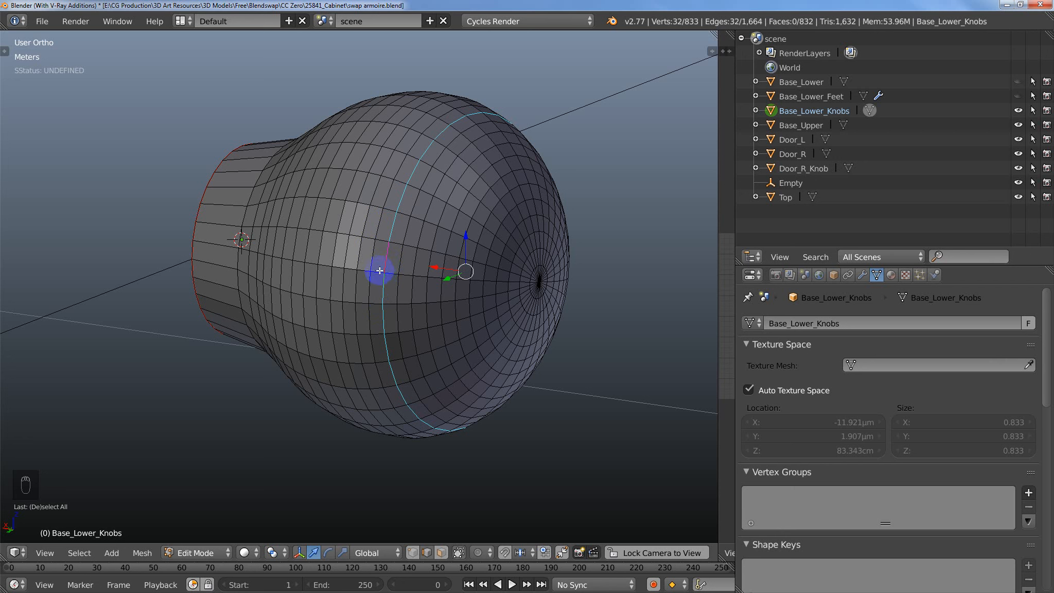
pyautogui.keyDown('ctrl'); pyautogui.keyDown('alt'); pyautogui.rightClick(379, 270); pyautogui.keyUp('alt'); pyautogui.keyUp('ctrl')
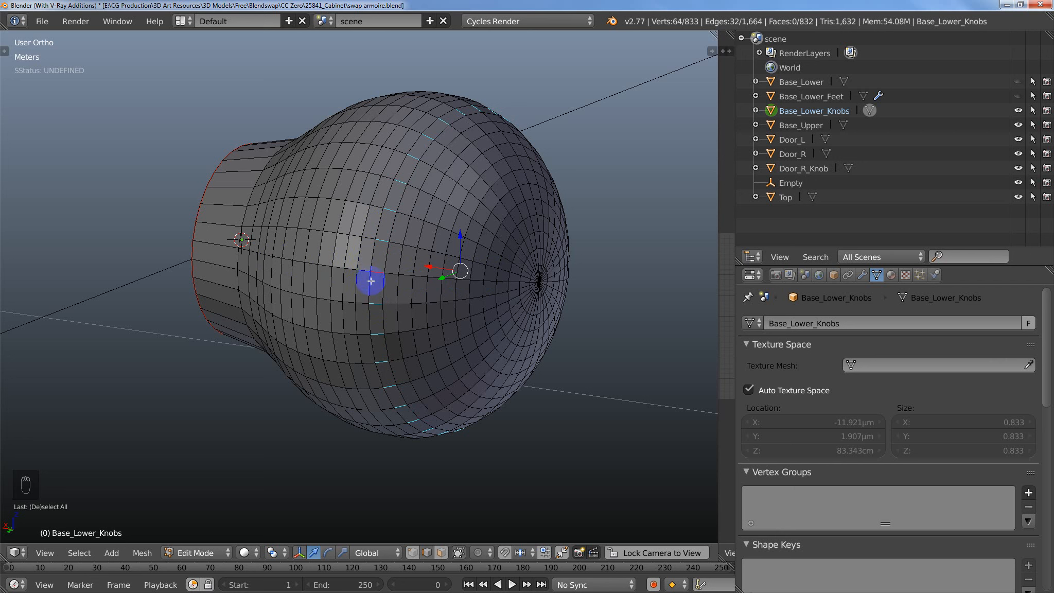
pyautogui.keyDown('alt'); pyautogui.rightClick(371, 255); pyautogui.keyUp('alt')
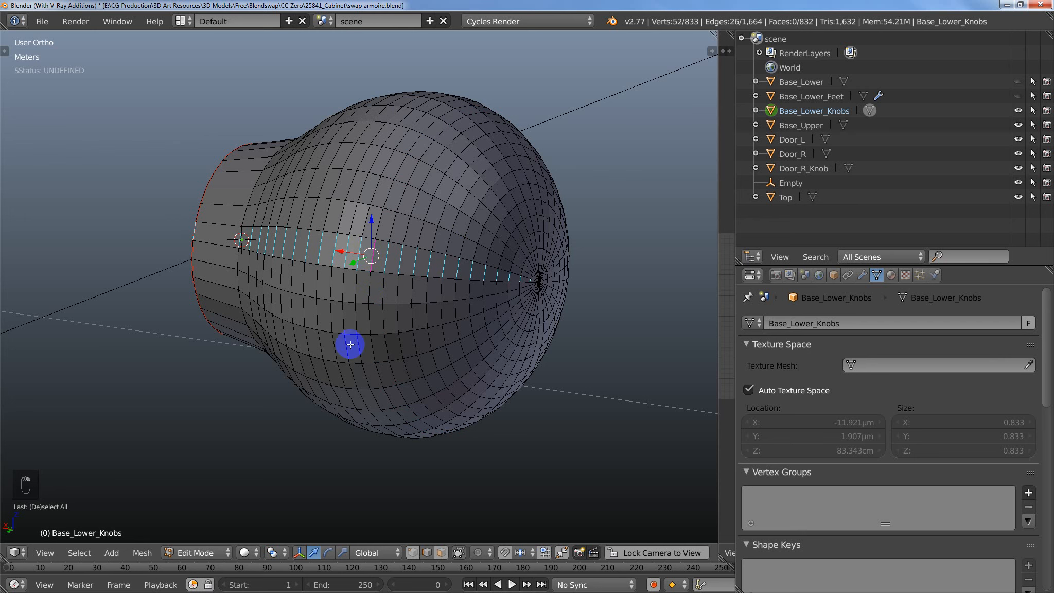
pyautogui.keyDown('alt'); pyautogui.rightClick(357, 286); pyautogui.keyUp('alt')
pyautogui.keyDown('ctrl'); pyautogui.keyDown('alt'); pyautogui.rightClick(364, 269); pyautogui.keyUp('alt'); pyautogui.keyUp('ctrl')
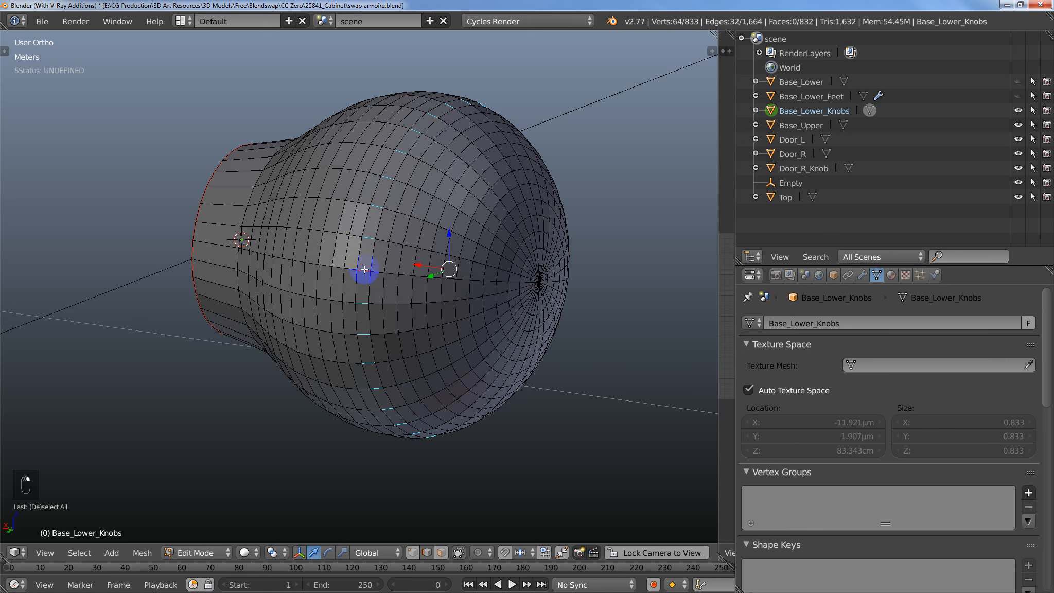
# Step: Apply Checker Deselect to the edge ring around the knob so every second edge stays selected
pyautogui.moveTo(393, 308)
pyautogui.mouseDown(button='middle')
pyautogui.moveTo(409, 301)
pyautogui.moveTo(393, 306)
pyautogui.mouseUp(button='middle')
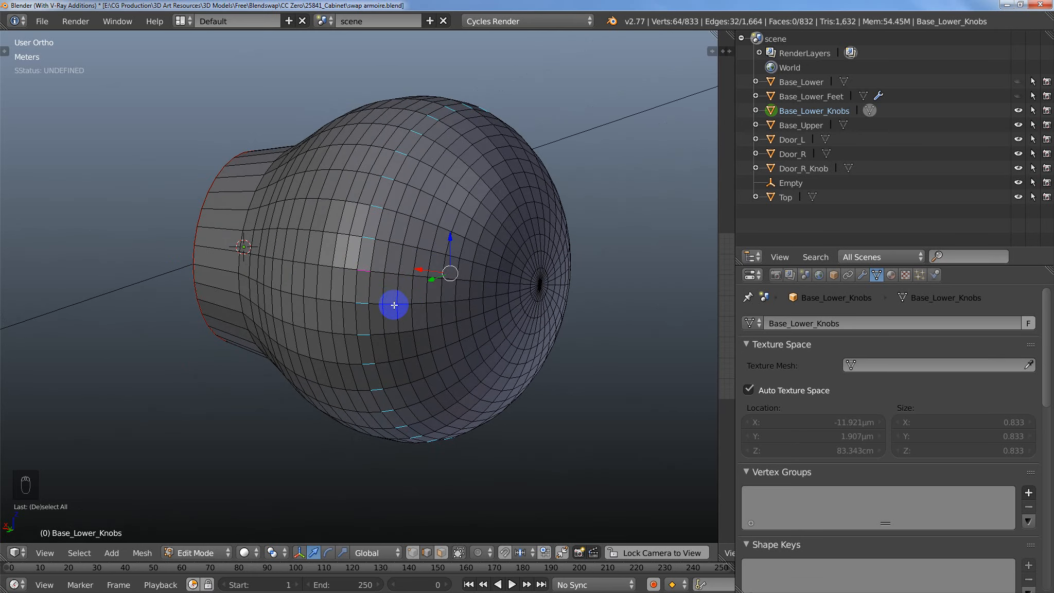
pyautogui.click(82, 552)
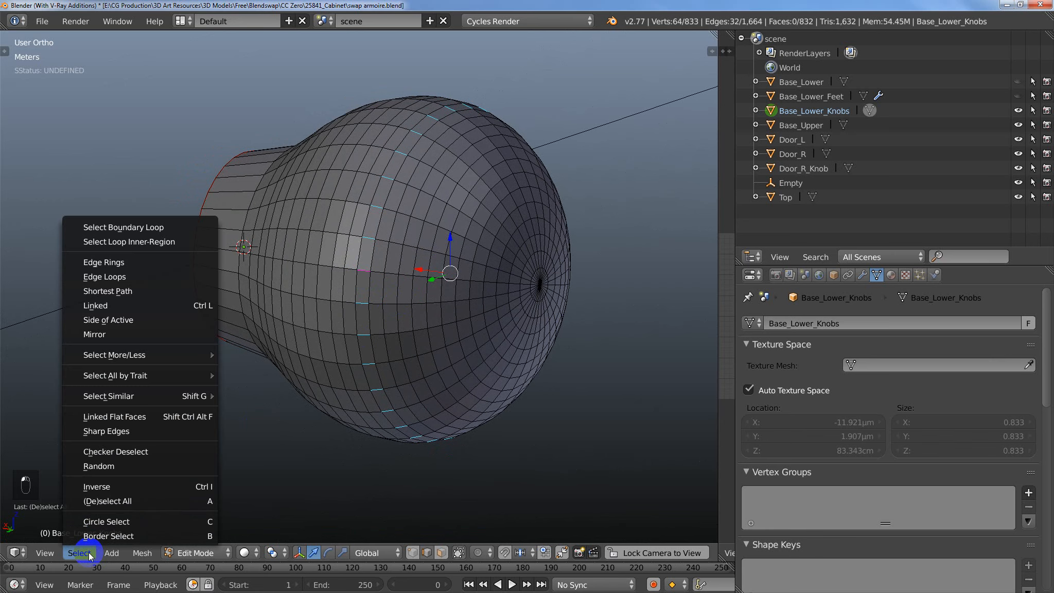
pyautogui.click(110, 451)
pyautogui.moveTo(438, 361); pyautogui.dragTo(322, 395, button='middle')
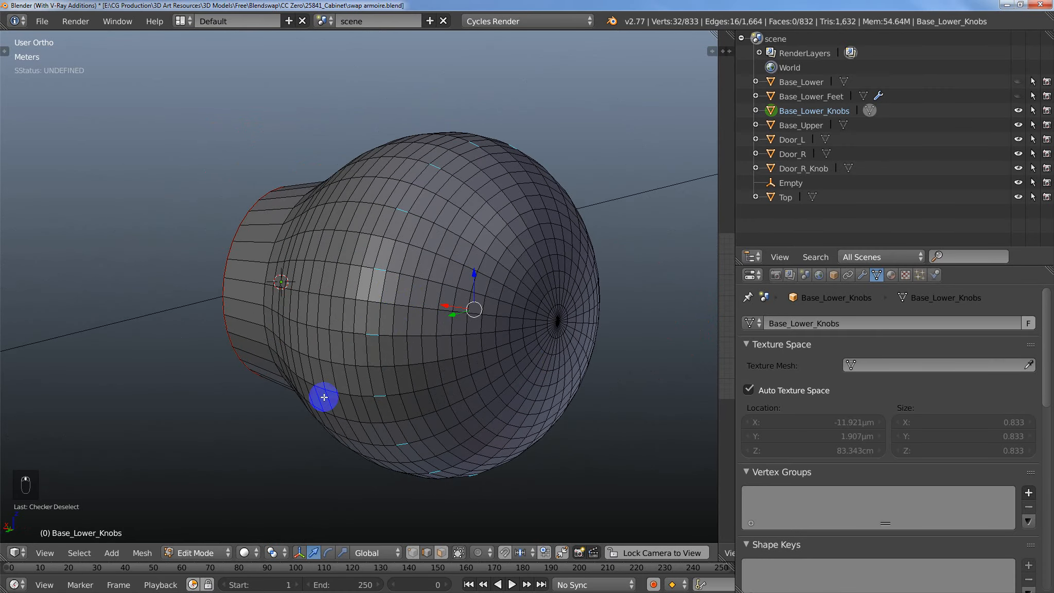
# Step: Expand the alternate lengthwise edges to full edge loops from base to tip and delete those edge loops
pyautogui.click(80, 552)
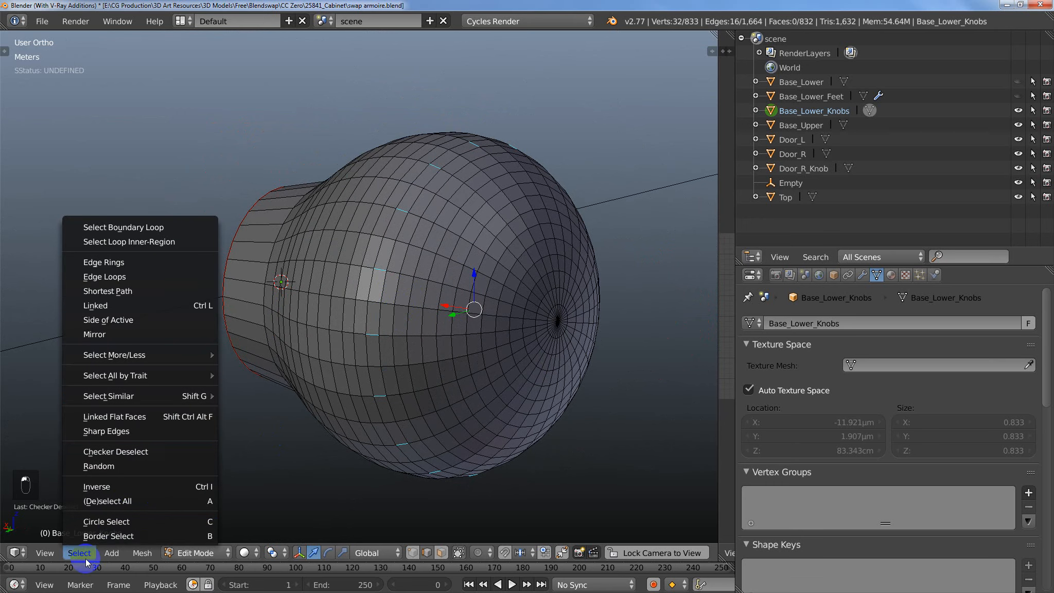
pyautogui.click(105, 276)
pyautogui.moveTo(431, 448); pyautogui.dragTo(493, 416, button='middle')
pyautogui.press('x')
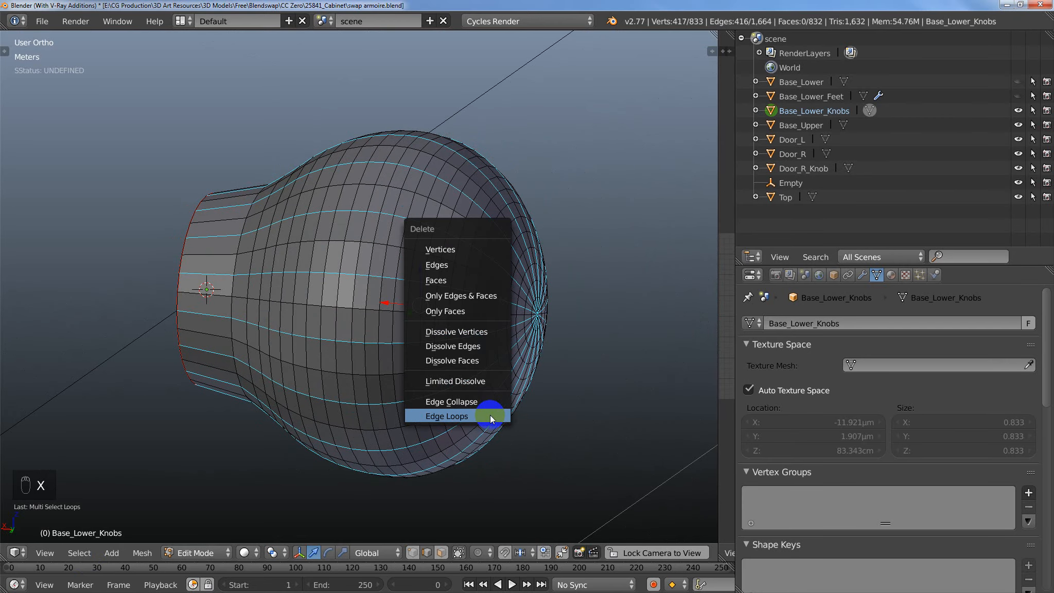
pyautogui.click(490, 414)
pyautogui.moveTo(490, 414); pyautogui.dragTo(406, 410, button='middle')
# Step: Select the edge ring of crosswise edges along one strip from base to tip and apply Checker Deselect
pyautogui.keyDown('ctrl'); pyautogui.keyDown('alt'); pyautogui.rightClick(341, 307); pyautogui.keyUp('alt'); pyautogui.keyUp('ctrl')
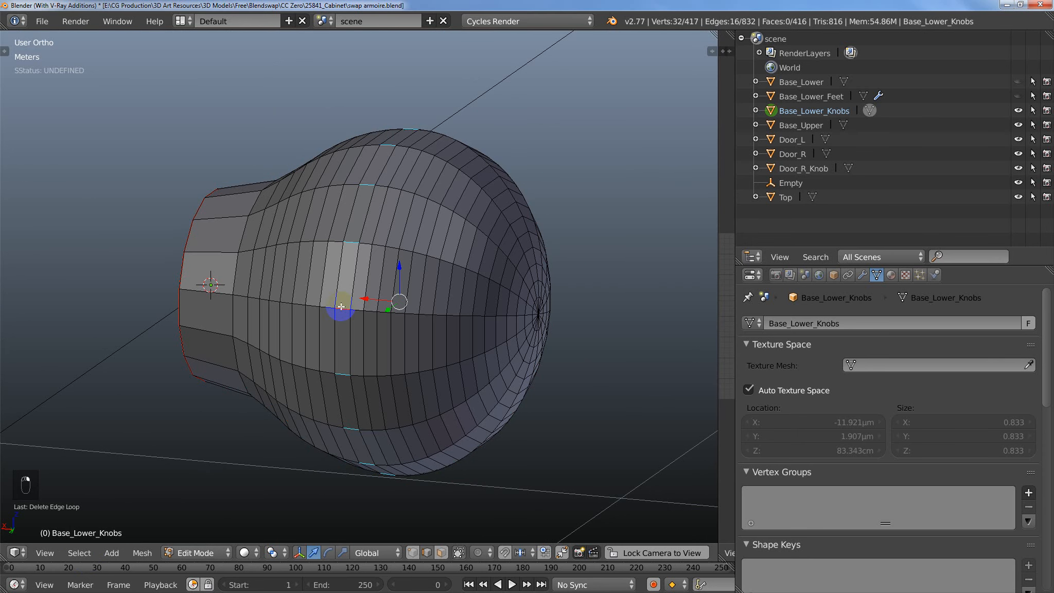
pyautogui.keyDown('ctrl'); pyautogui.keyDown('alt'); pyautogui.rightClick(350, 297); pyautogui.keyUp('alt'); pyautogui.keyUp('ctrl')
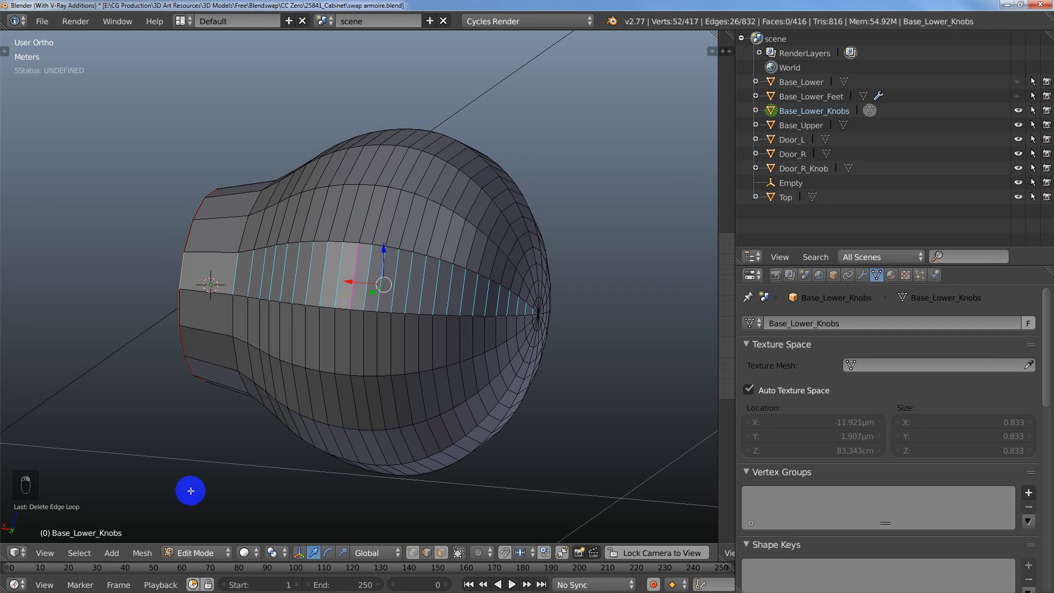
pyautogui.click(89, 553)
pyautogui.click(123, 452)
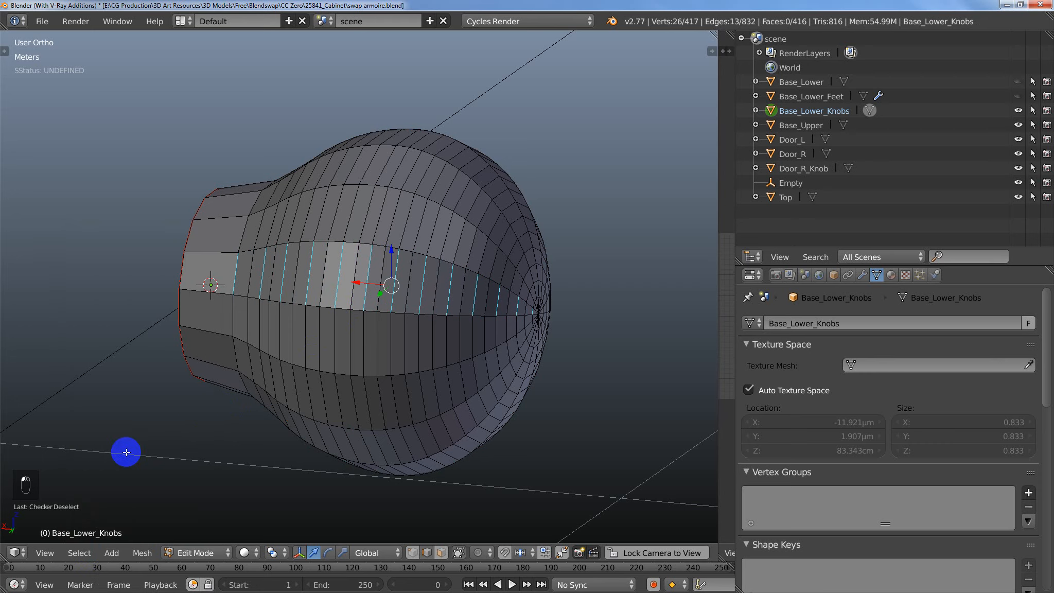
pyautogui.moveTo(277, 392); pyautogui.dragTo(298, 387, button='middle')
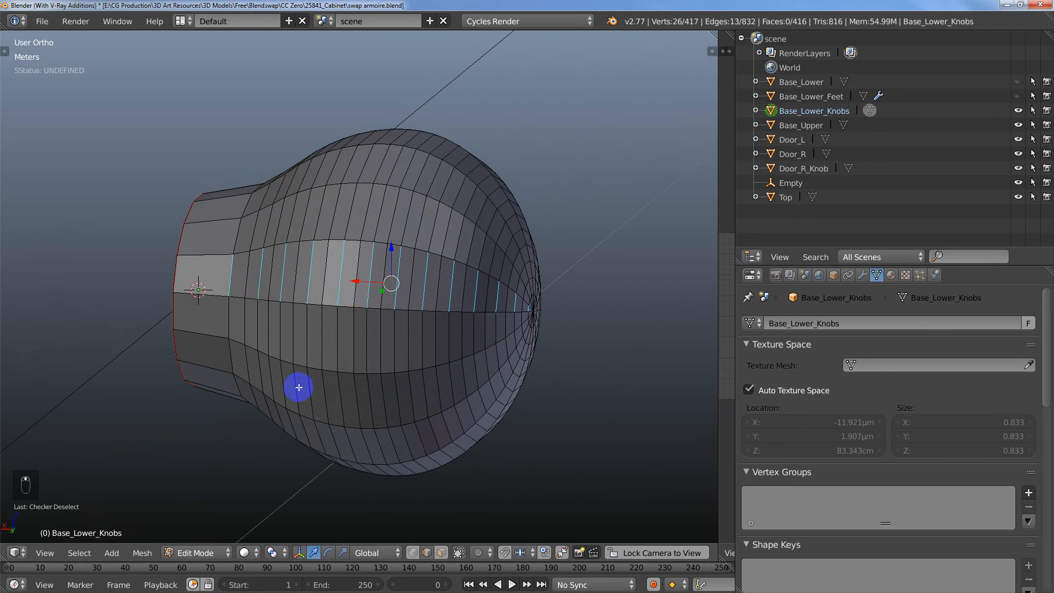
pyautogui.scroll(1, 226, 271)
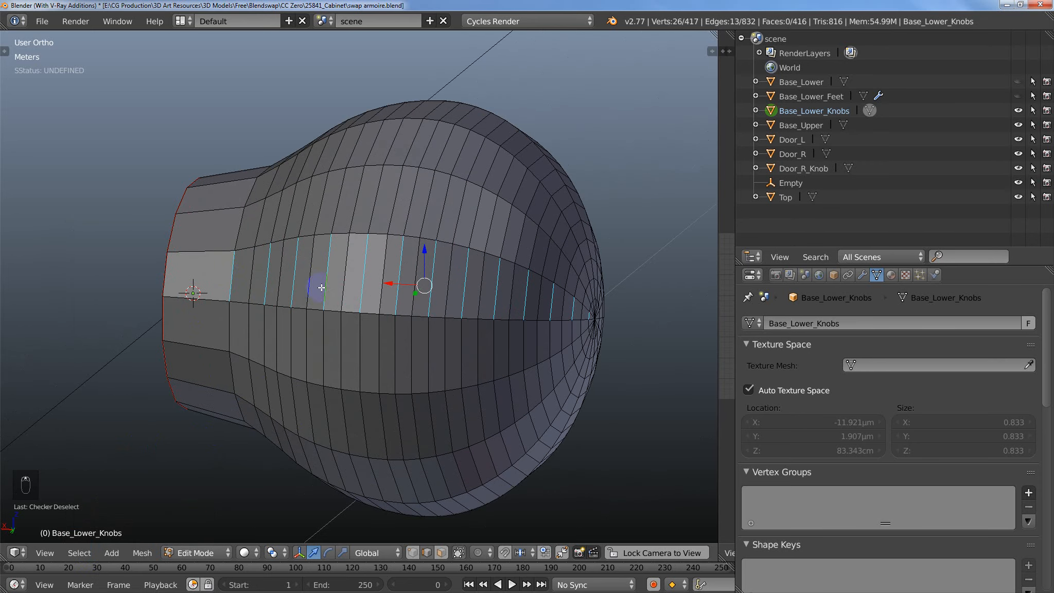
pyautogui.moveTo(321, 287); pyautogui.dragTo(275, 298, button='middle')
pyautogui.moveTo(400, 364); pyautogui.dragTo(374, 345, button='middle')
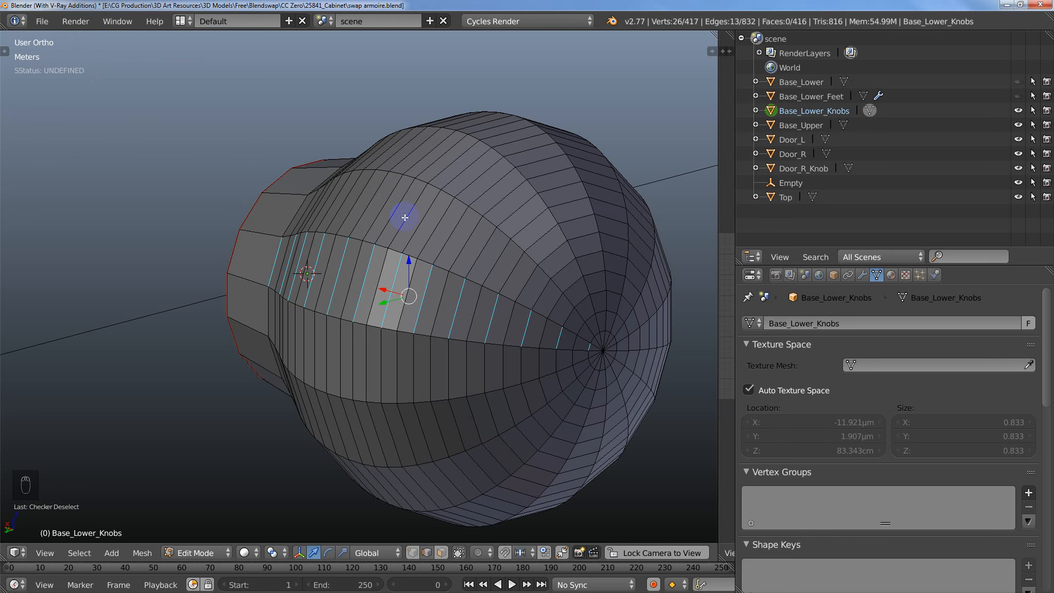
pyautogui.moveTo(400, 224); pyautogui.dragTo(421, 231, button='middle')
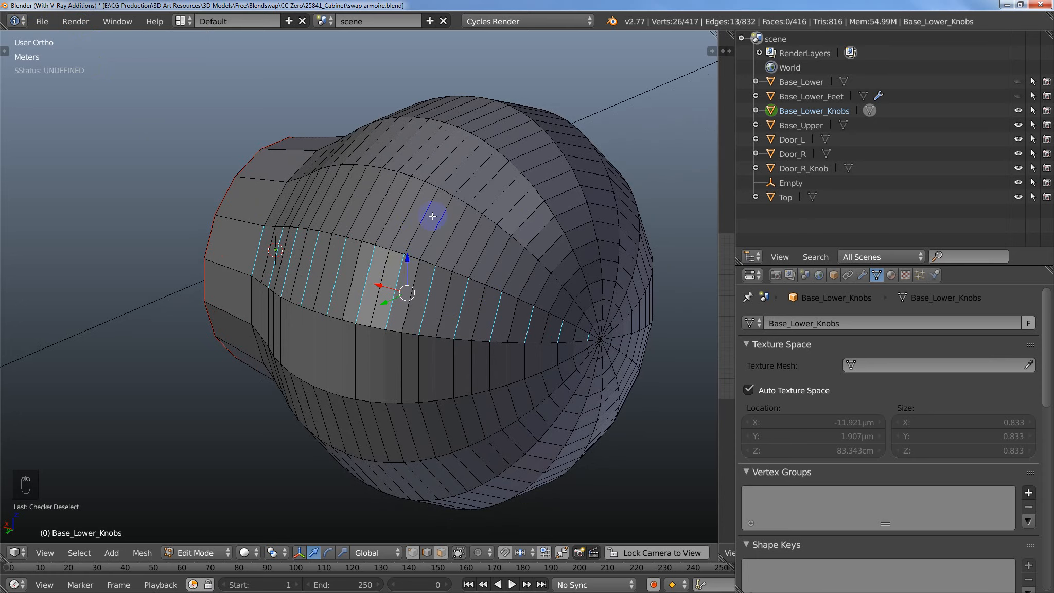
pyautogui.moveTo(486, 348); pyautogui.dragTo(337, 283, button='middle')
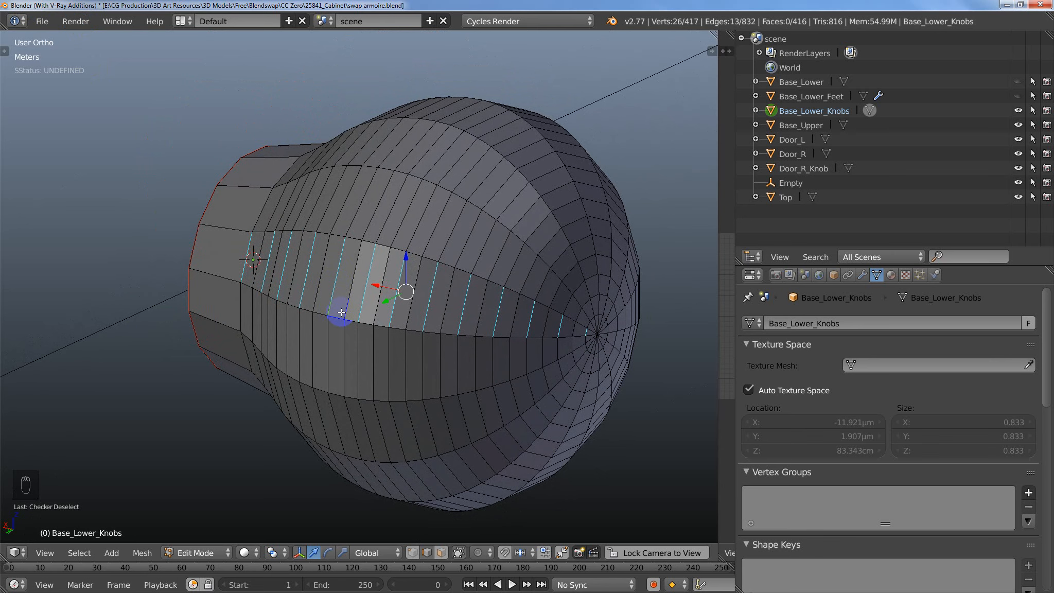
pyautogui.moveTo(358, 322); pyautogui.dragTo(361, 322, button='middle')
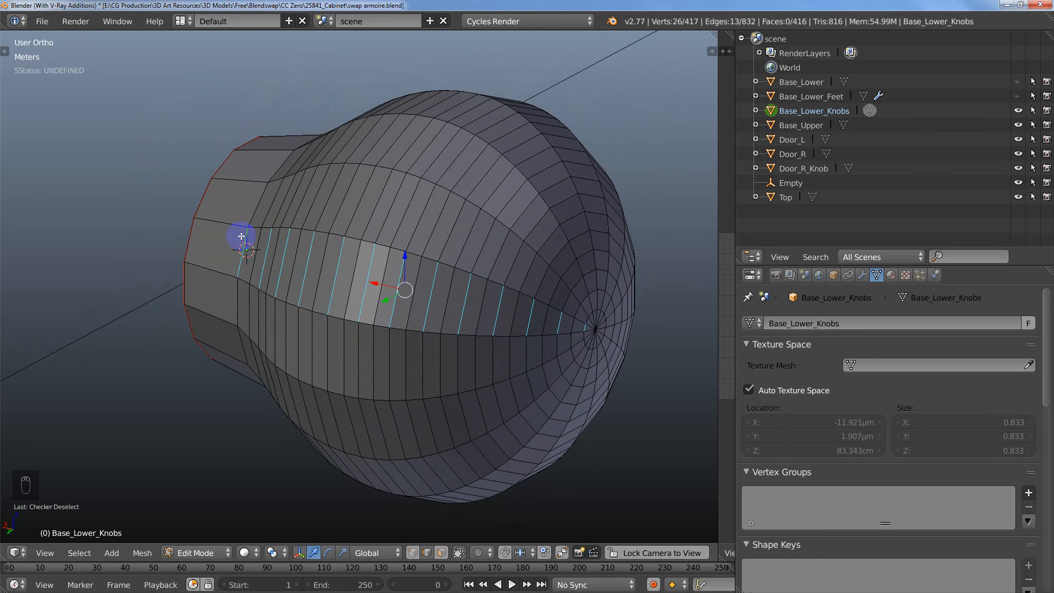
pyautogui.keyDown('shift'); pyautogui.click(192, 240); pyautogui.keyUp('shift')
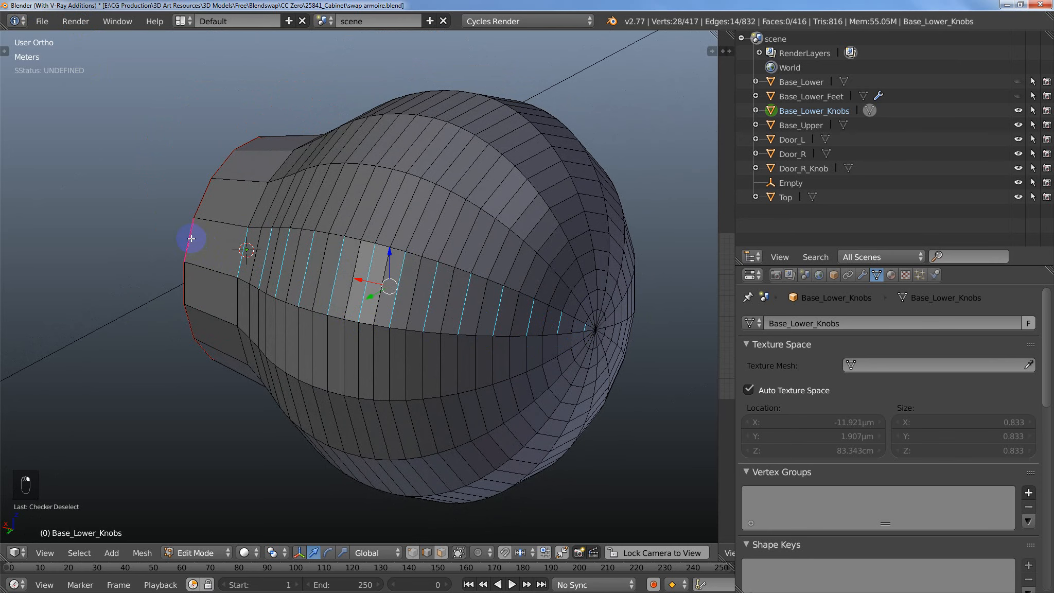
pyautogui.moveTo(323, 323); pyautogui.dragTo(321, 261, button='middle')
pyautogui.keyDown('shift'); pyautogui.click(171, 234); pyautogui.keyUp('shift')
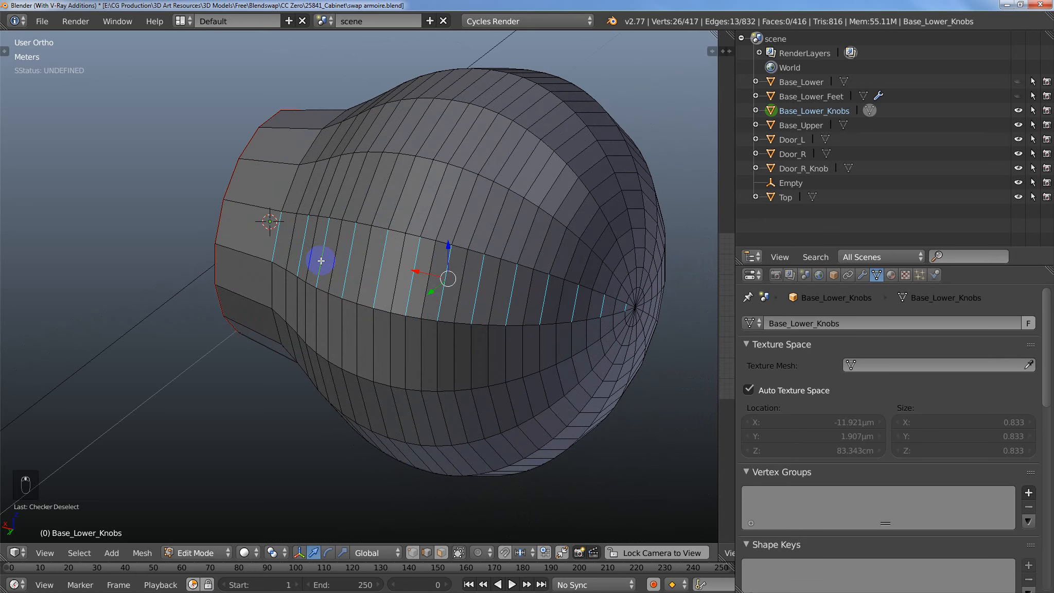
# Step: Try the Checker Deselect offset at 4 on the crosswise edges and lower it again by one
pyautogui.press('F6')
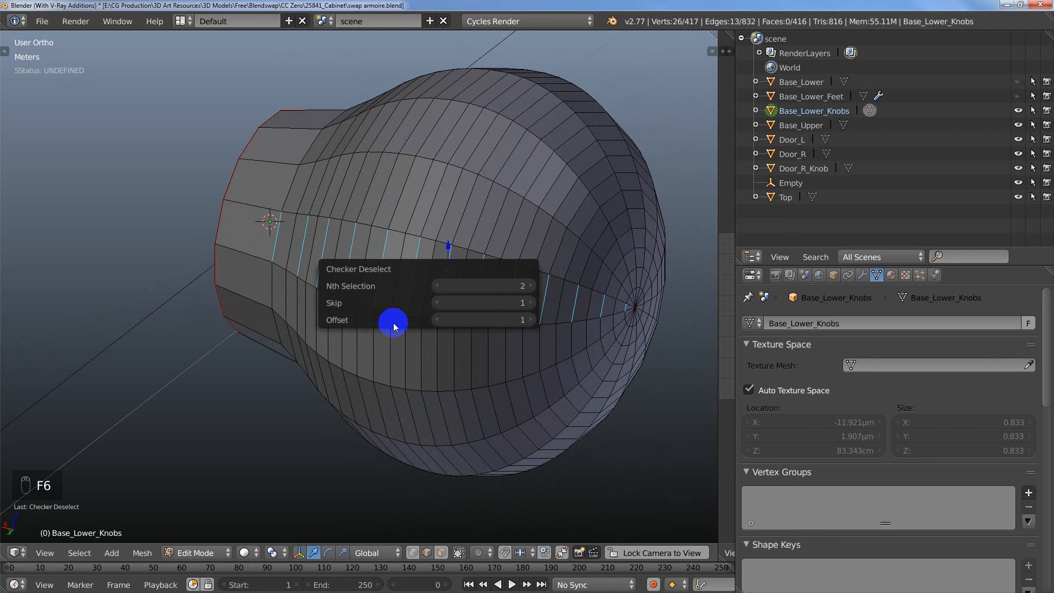
pyautogui.click(531, 320)
pyautogui.click(531, 320)
pyautogui.click(525, 320)
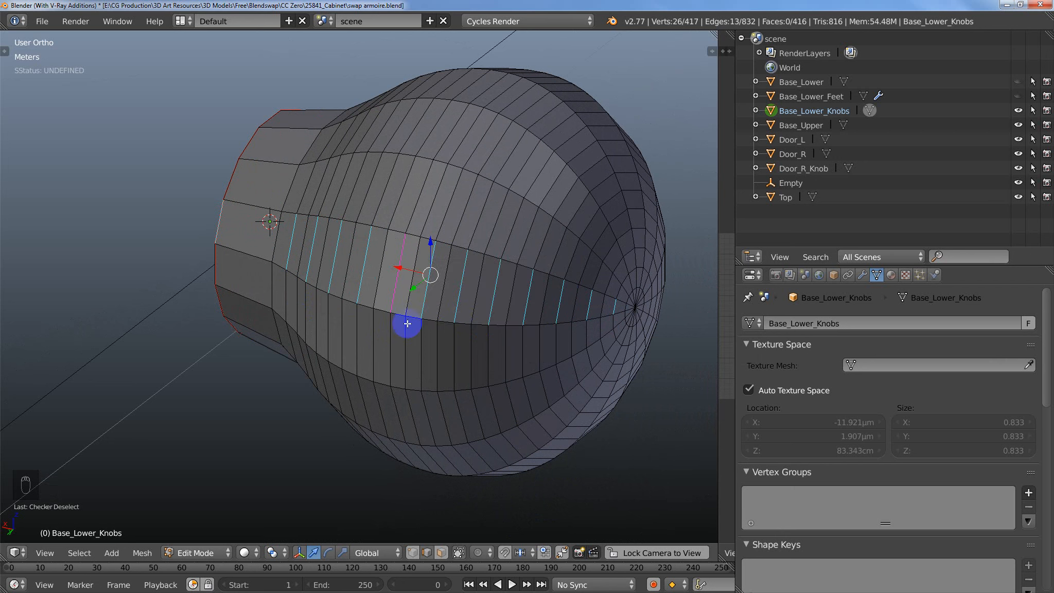
pyautogui.press('F6')
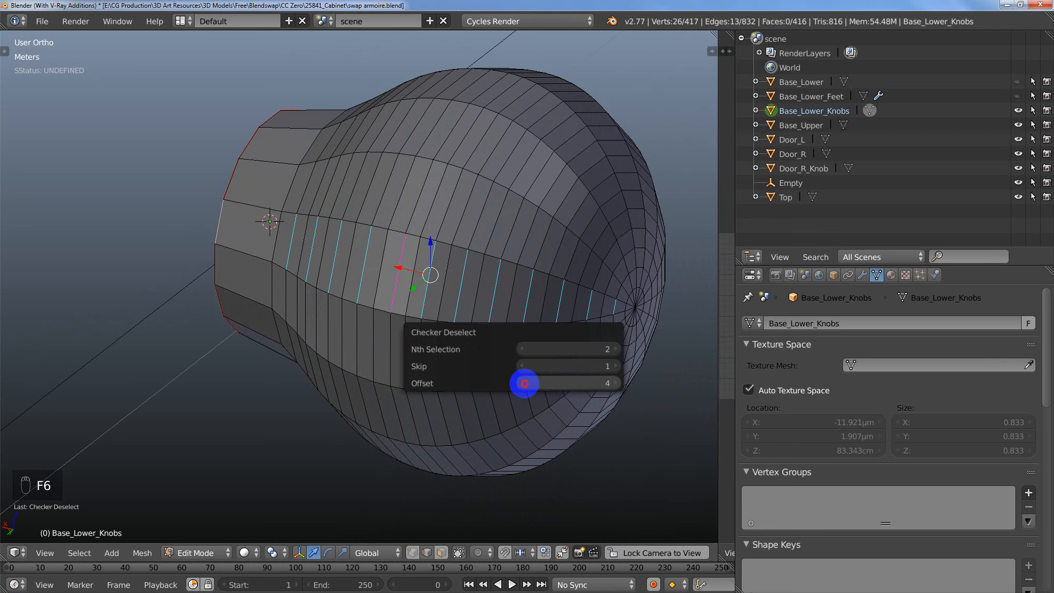
pyautogui.click(524, 383)
# Step: Expand the alternate crosswise edges to full edge loops around the knob and delete those edge loops
pyautogui.moveTo(551, 325)
pyautogui.mouseDown(button='middle')
pyautogui.moveTo(523, 320)
pyautogui.moveTo(538, 322)
pyautogui.mouseUp(button='middle')
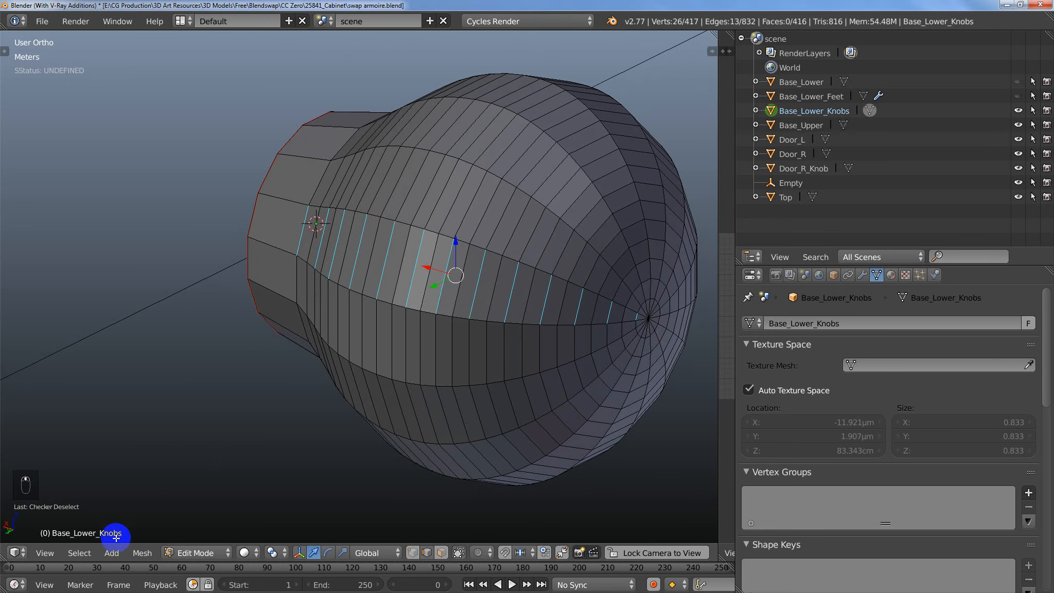
pyautogui.click(79, 552)
pyautogui.click(115, 276)
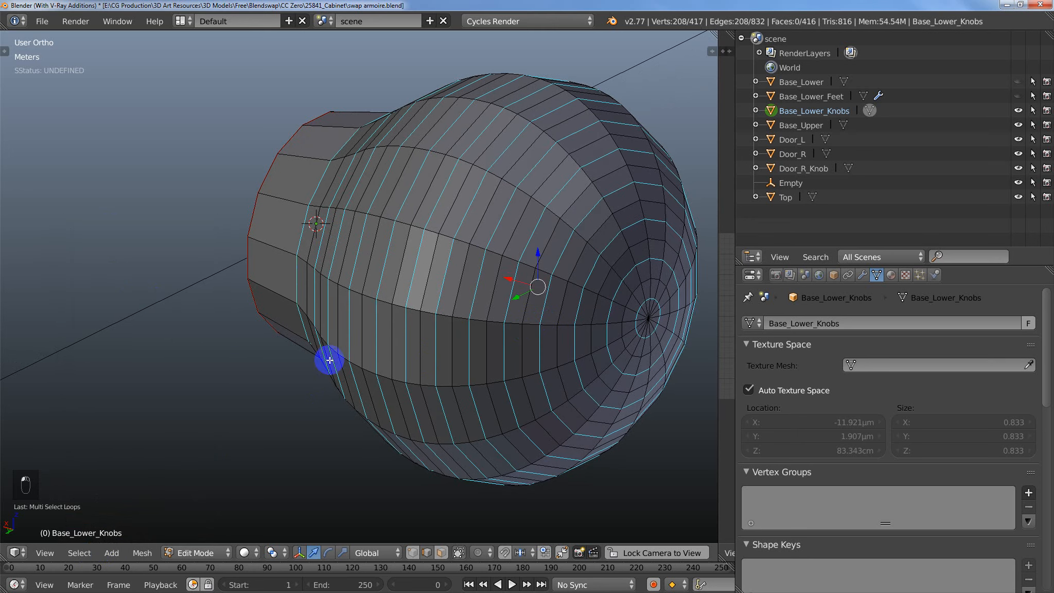
pyautogui.moveTo(330, 359); pyautogui.dragTo(472, 316, button='middle')
pyautogui.press('x')
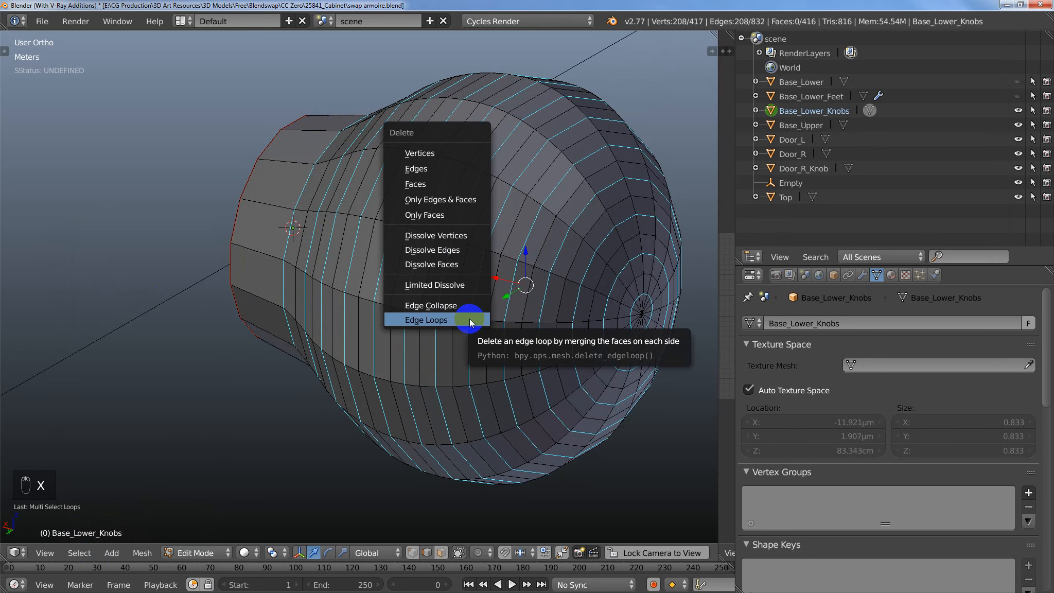
pyautogui.click(470, 320)
pyautogui.moveTo(468, 331); pyautogui.dragTo(492, 343, button='middle')
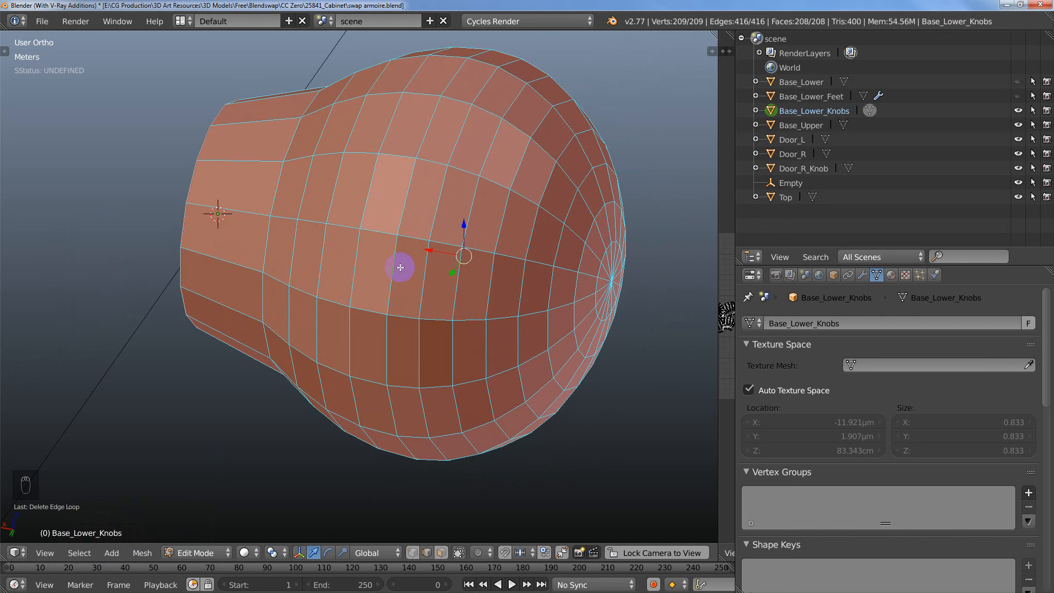
# Step: Select the ring of crosswise edges along one strip of the knob, leaving out the edge on the open base boundary
pyautogui.keyDown('ctrl'); pyautogui.keyDown('alt'); pyautogui.rightClick(381, 236); pyautogui.keyUp('alt'); pyautogui.keyUp('ctrl')
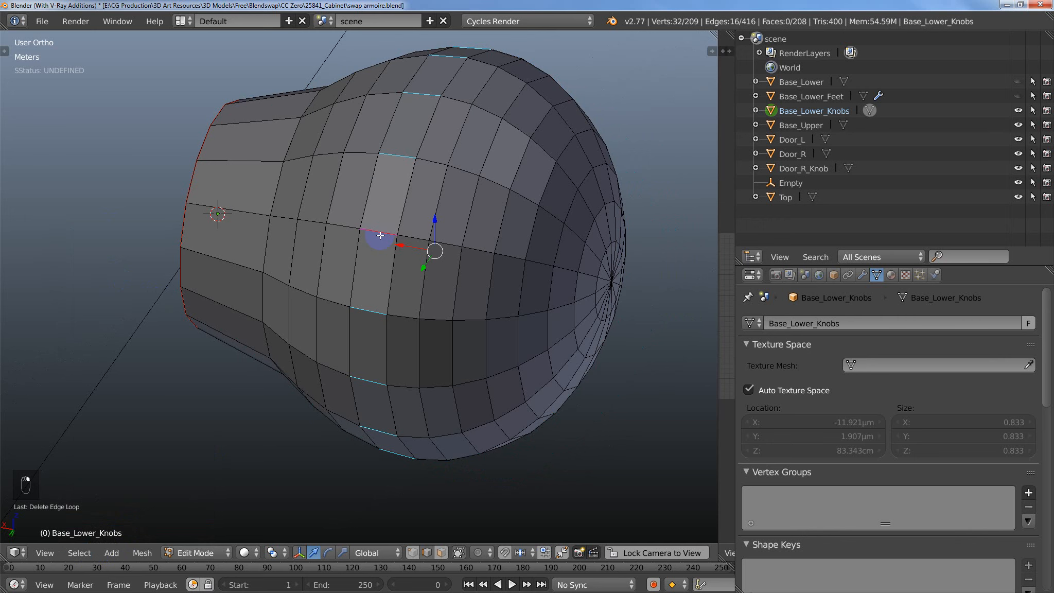
pyautogui.keyDown('ctrl'); pyautogui.keyDown('alt'); pyautogui.rightClick(403, 257); pyautogui.keyUp('alt'); pyautogui.keyUp('ctrl')
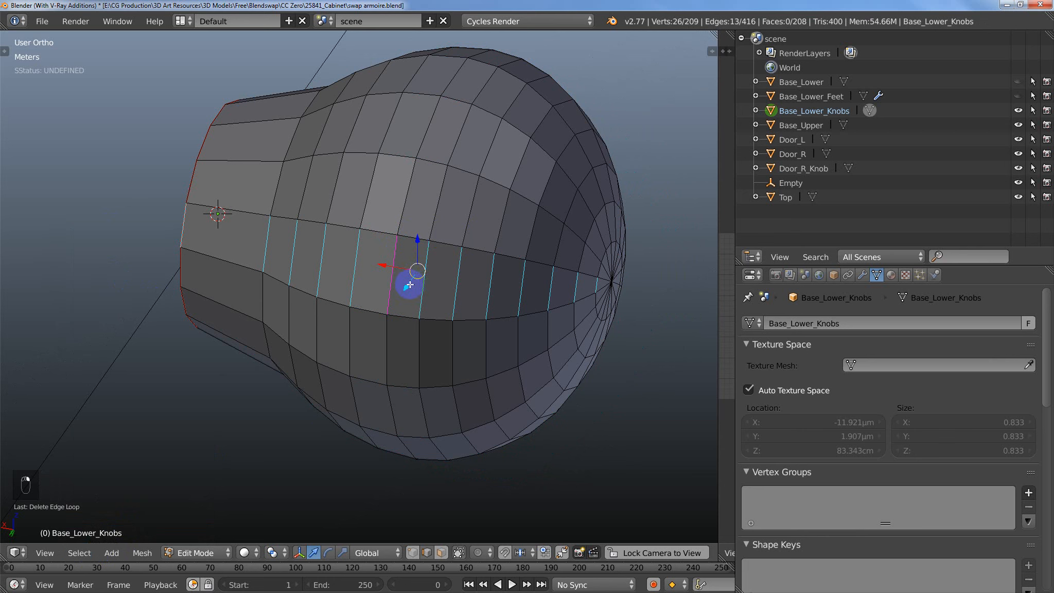
pyautogui.moveTo(409, 285); pyautogui.dragTo(406, 270, button='middle')
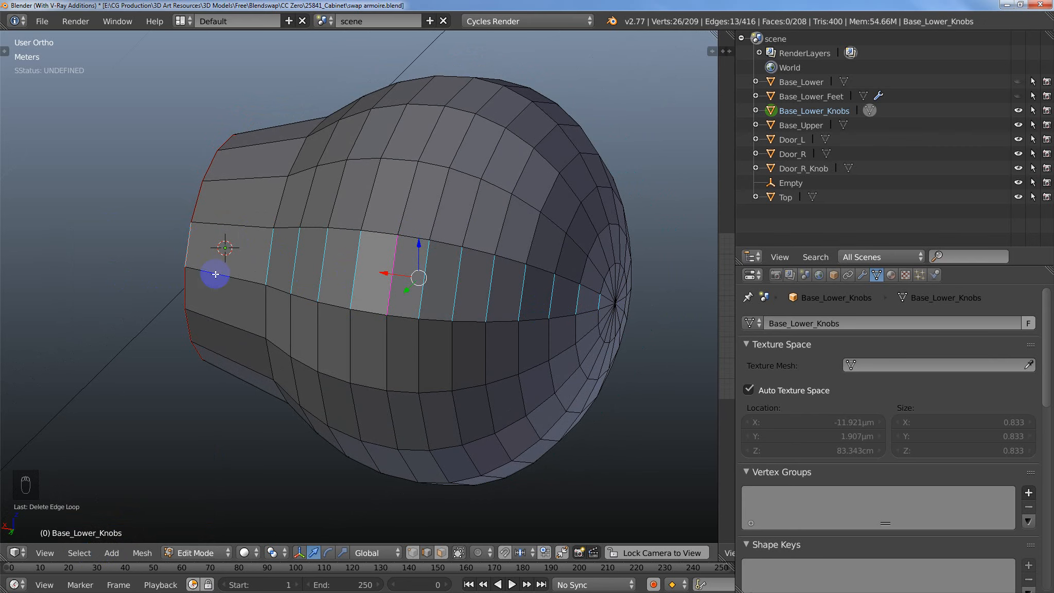
pyautogui.press('F6')
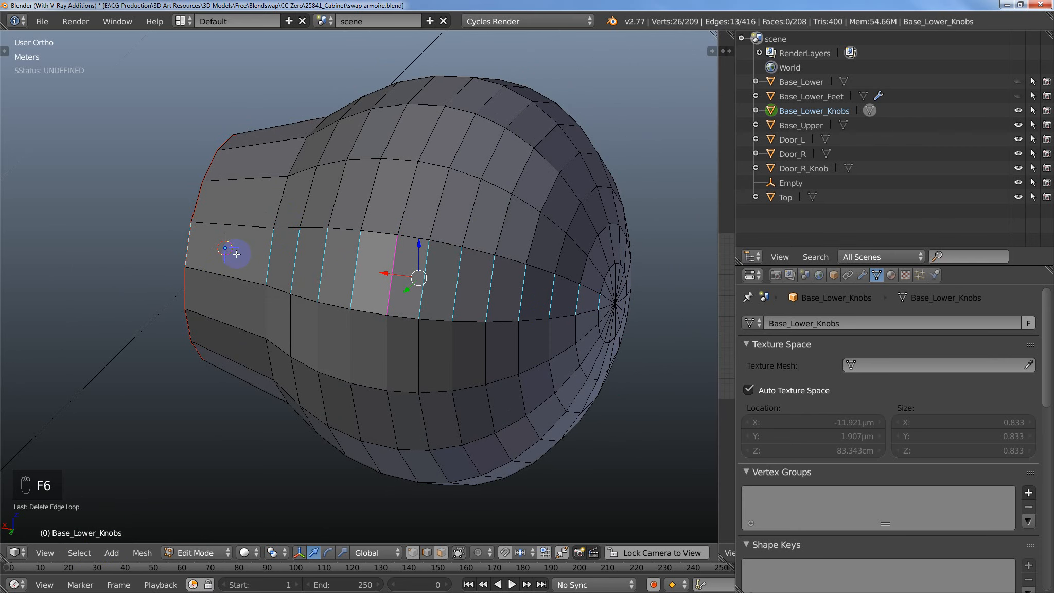
pyautogui.moveTo(231, 266); pyautogui.dragTo(202, 289, button='middle')
pyautogui.press('t')
pyautogui.press('t')
pyautogui.moveTo(166, 327); pyautogui.dragTo(179, 270, button='middle')
pyautogui.keyDown('shift'); pyautogui.rightClick(178, 270); pyautogui.keyUp('shift')
pyautogui.moveTo(235, 301); pyautogui.dragTo(302, 293, button='middle')
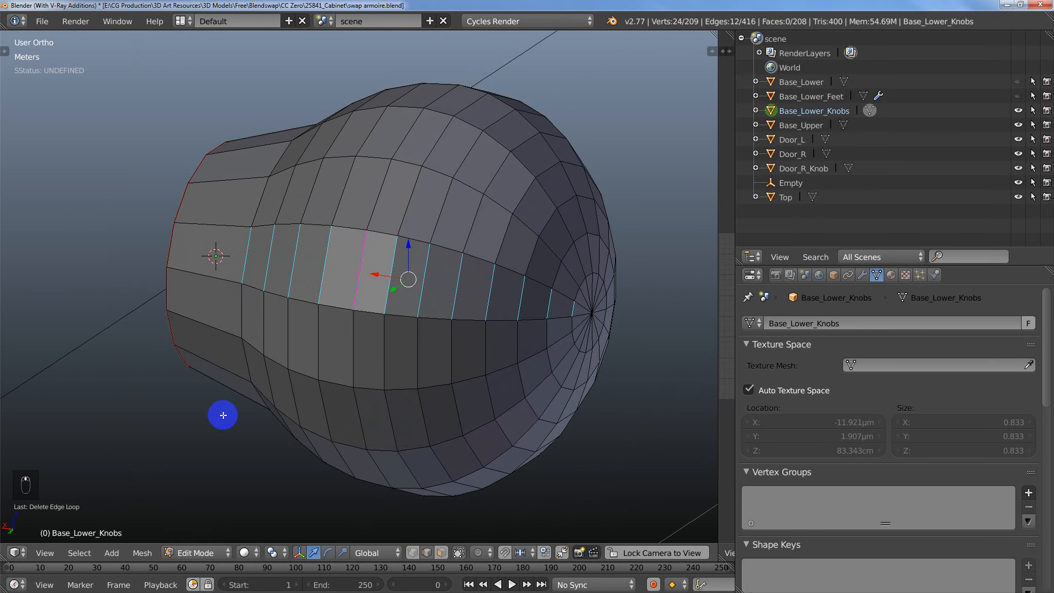
# Step: Apply Checker Deselect to the crosswise edge ring so that only every second edge stays selected
pyautogui.click(80, 552)
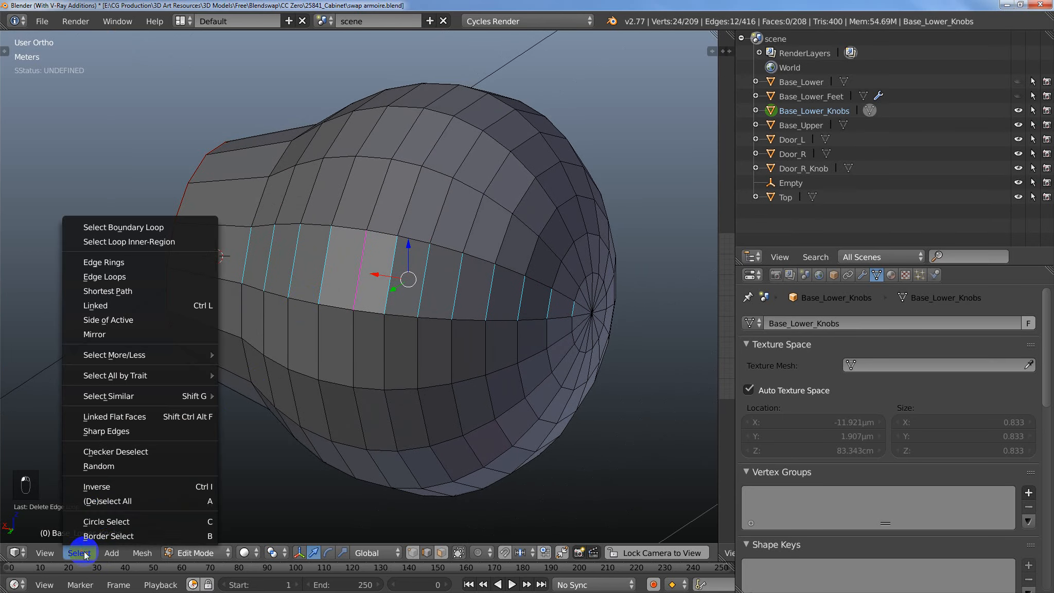
pyautogui.click(115, 453)
pyautogui.moveTo(223, 405); pyautogui.dragTo(222, 403, button='middle')
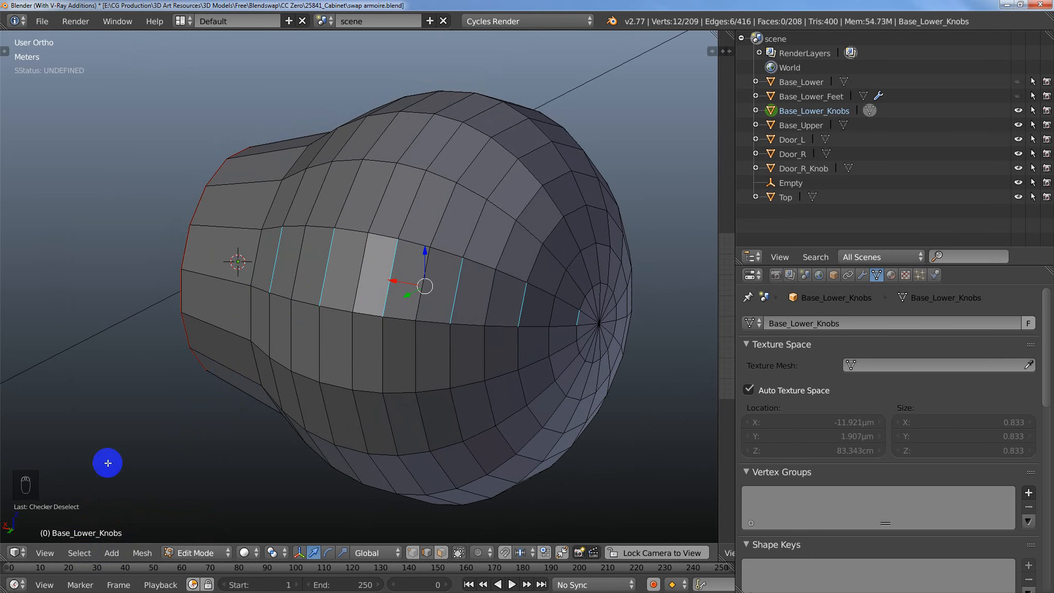
# Step: Expand the remaining crosswise edges to full edge loops around the knob and delete those edge loops
pyautogui.click(79, 553)
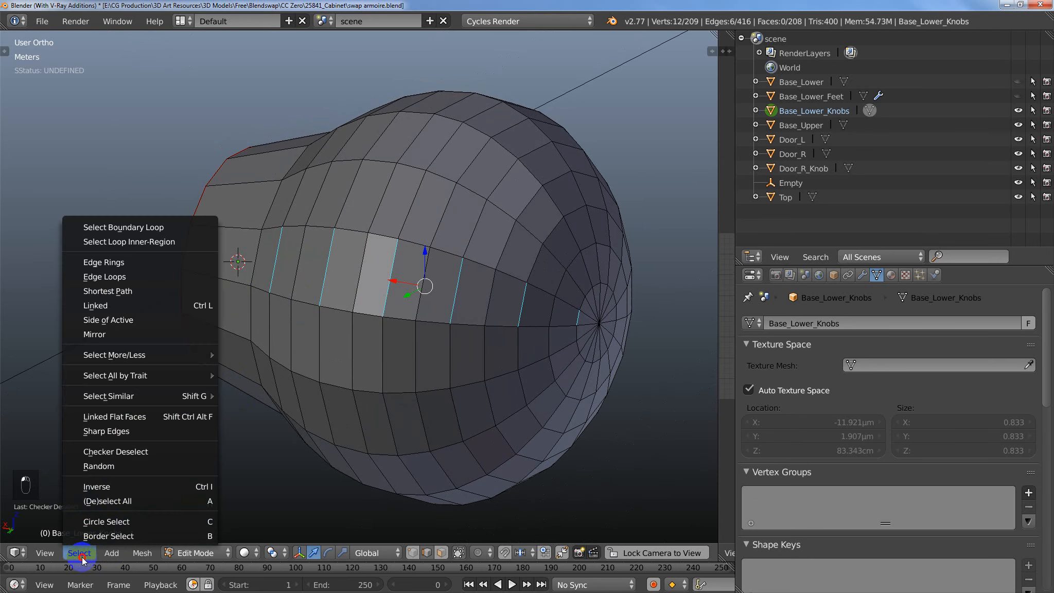
pyautogui.click(110, 278)
pyautogui.press('x')
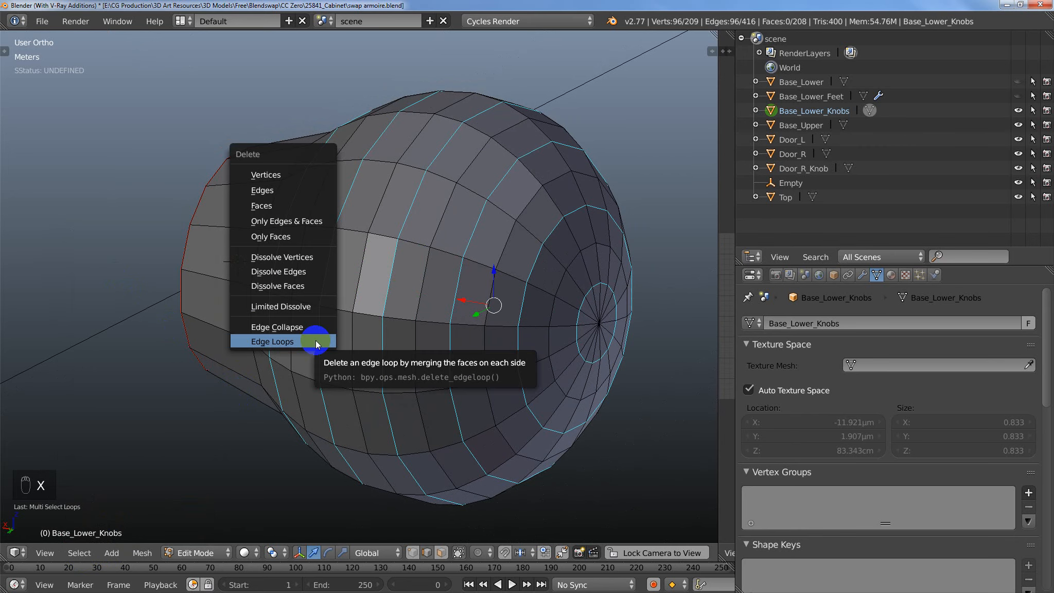
pyautogui.click(313, 341)
pyautogui.moveTo(312, 341); pyautogui.dragTo(374, 314, button='middle')
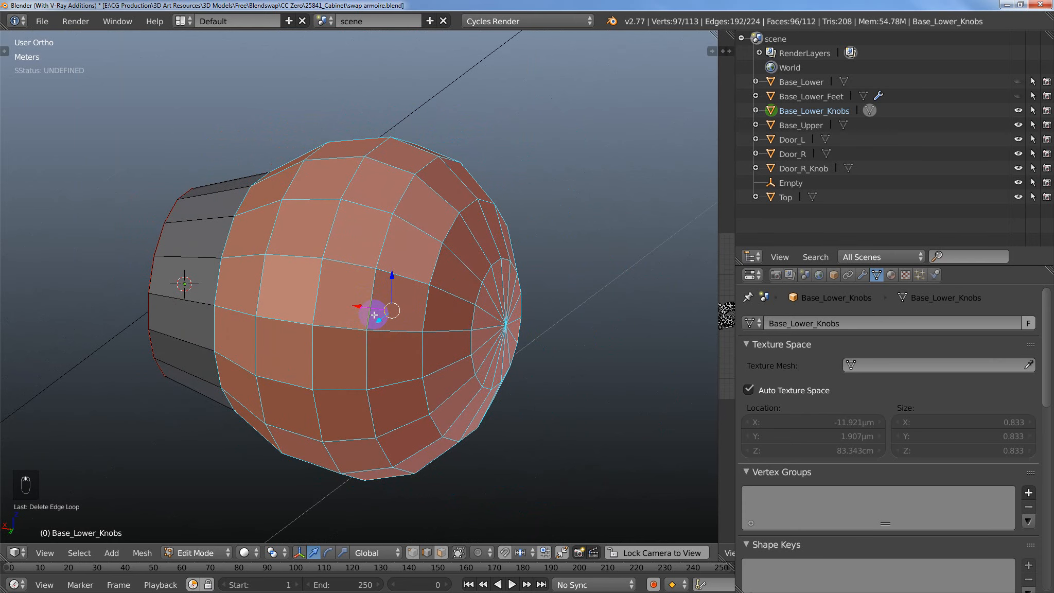